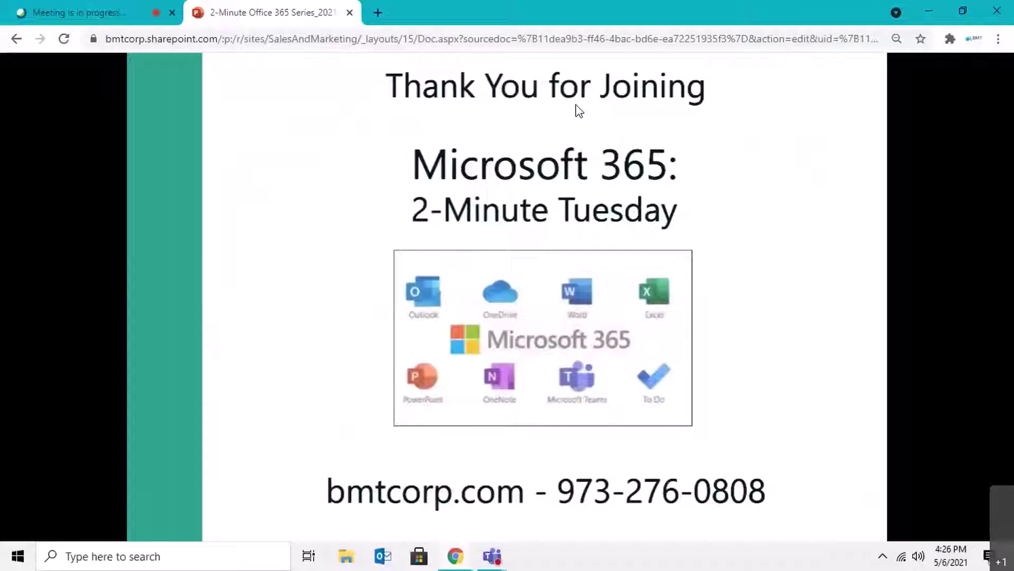
- Exit the slideshow to edit the three-slide 2-Minute Tuesday deck on its thank-you slide
key("Escape")
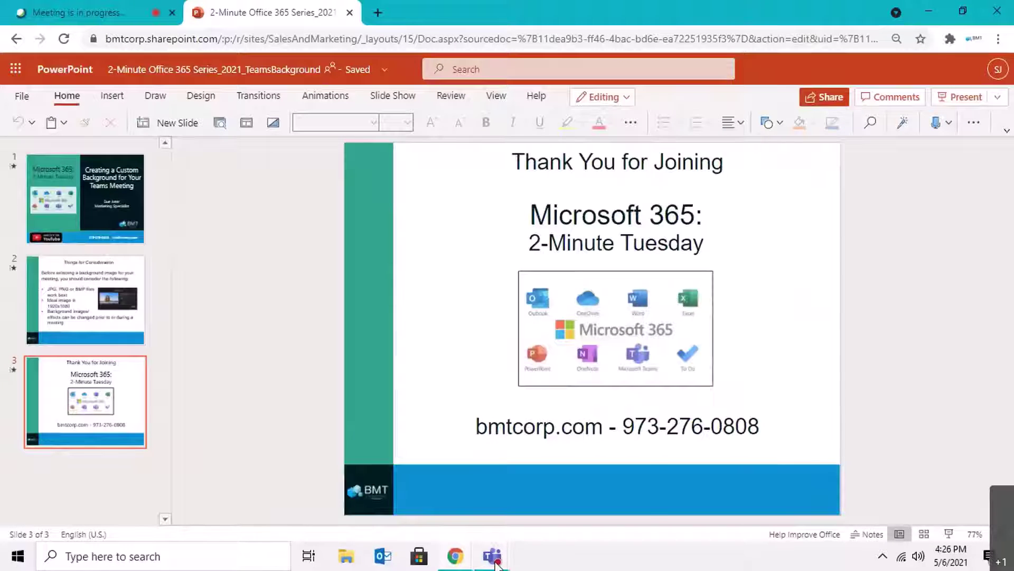
left_click(493, 555)
left_click(421, 444)
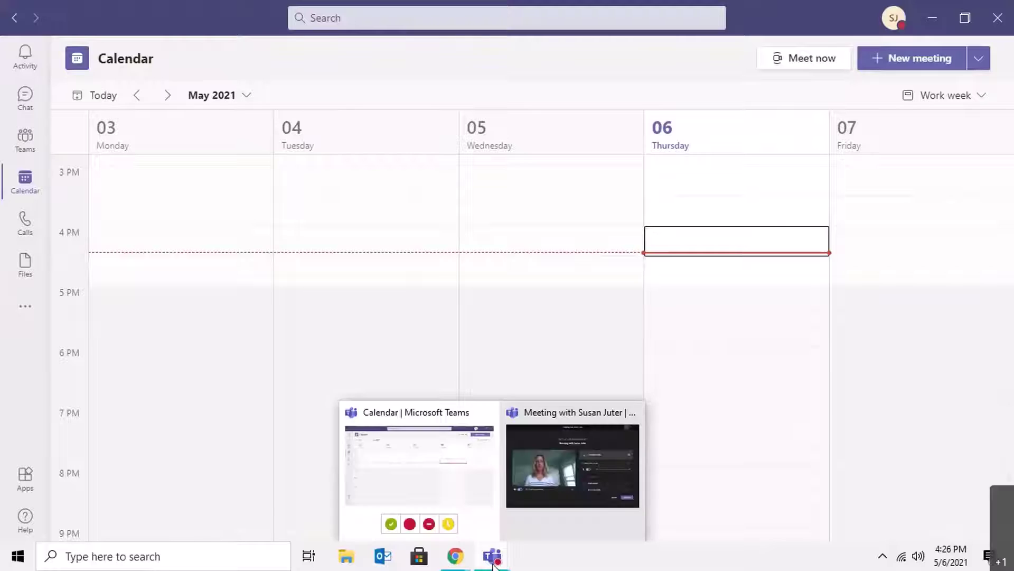
left_click(572, 465)
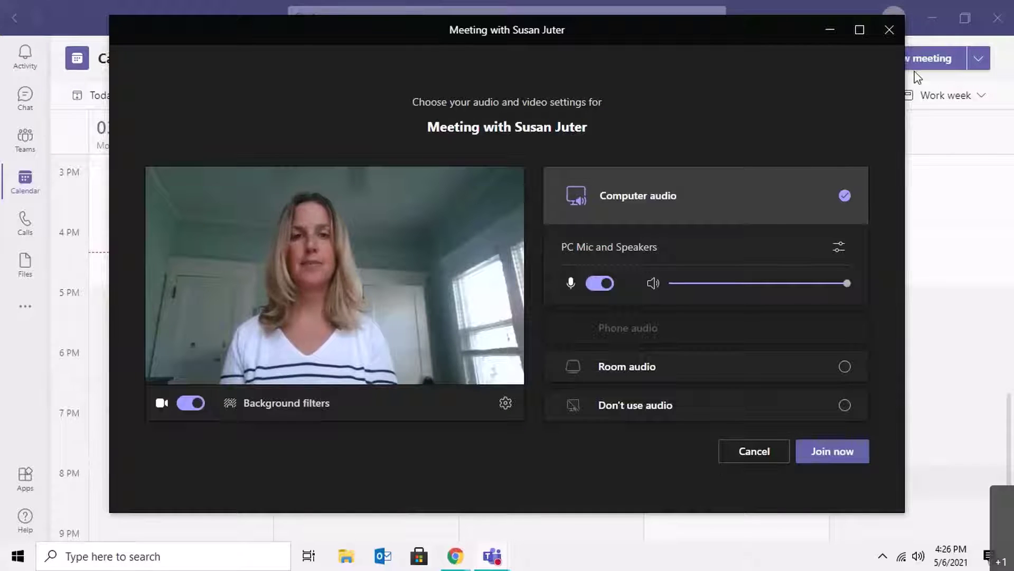
- Preview the beach and loft office backgrounds, then settle on Blur for the camera
left_click(271, 406)
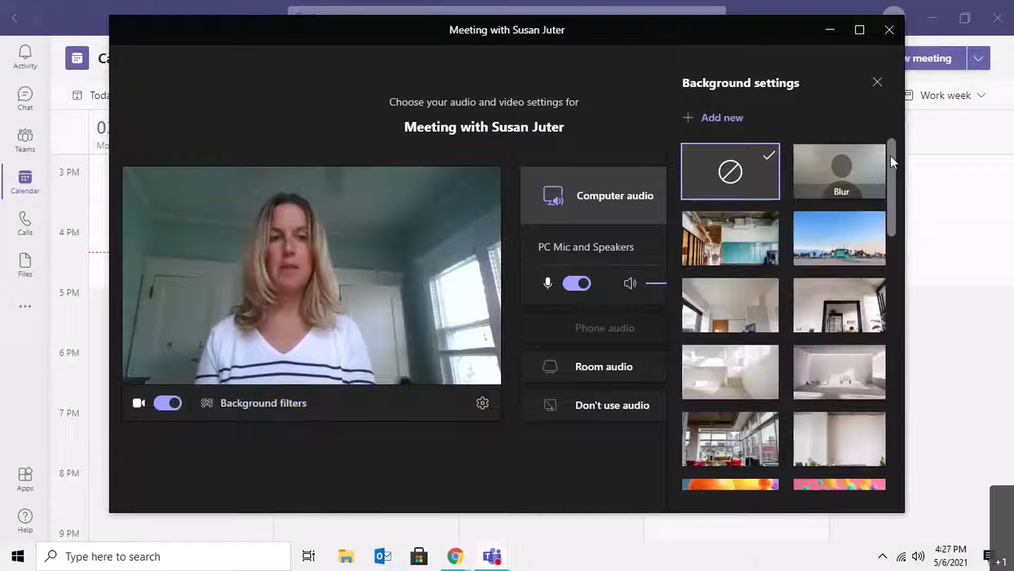
mouse_move(890, 156)
left_mouse_down()
mouse_move(896, 264)
mouse_move(898, 151)
left_mouse_up()
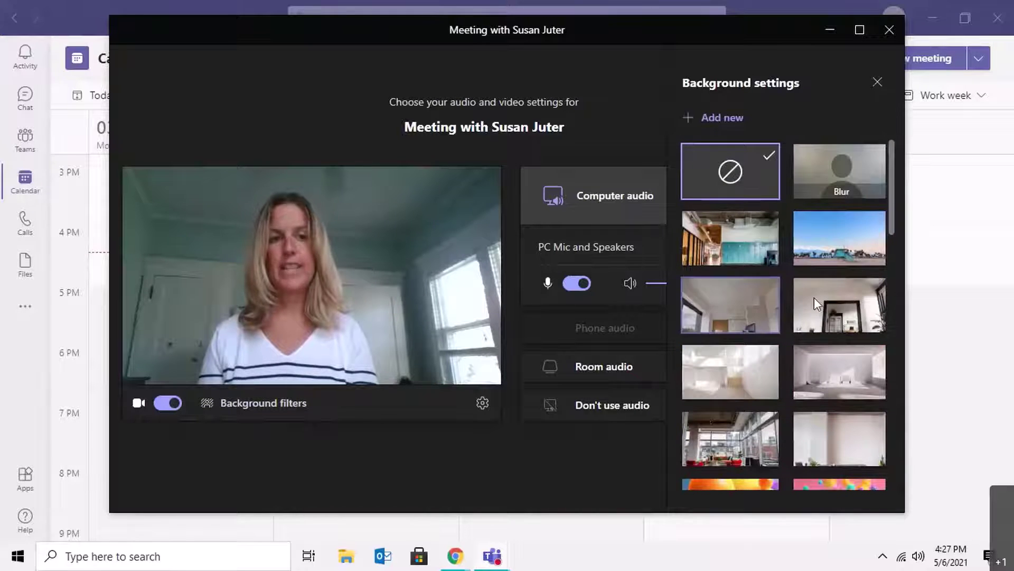
left_click(837, 255)
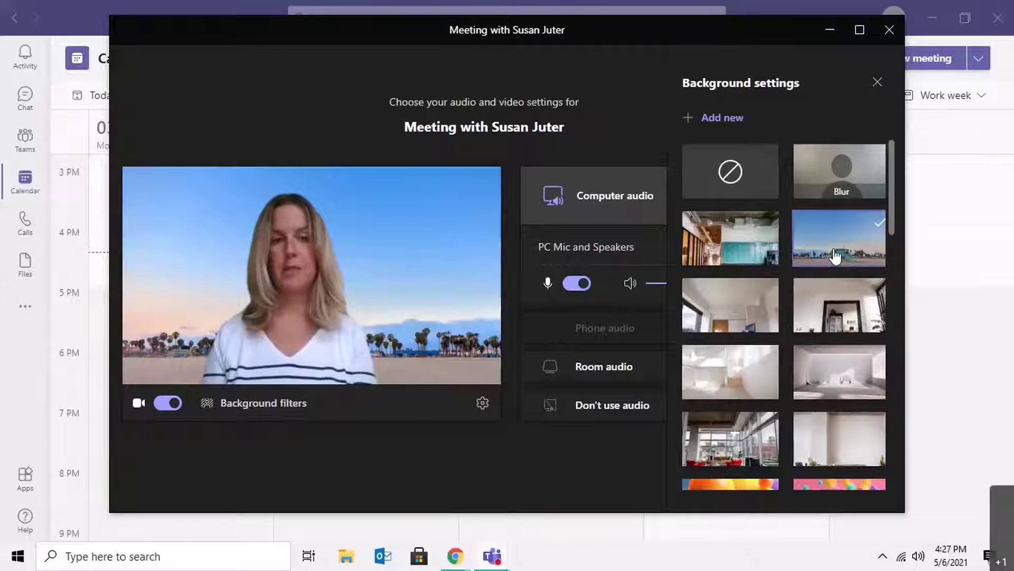
left_click(735, 429)
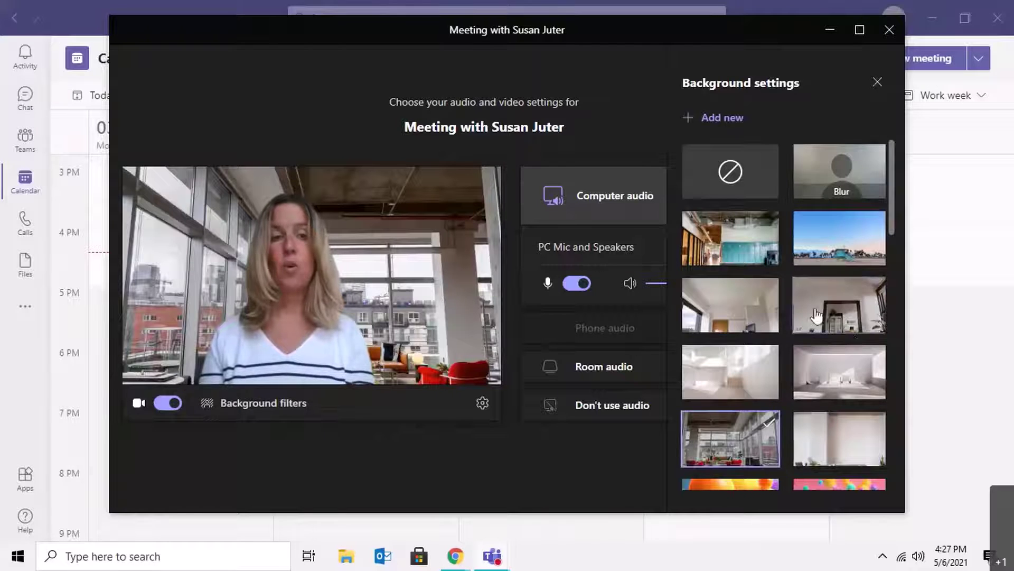
left_click(852, 180)
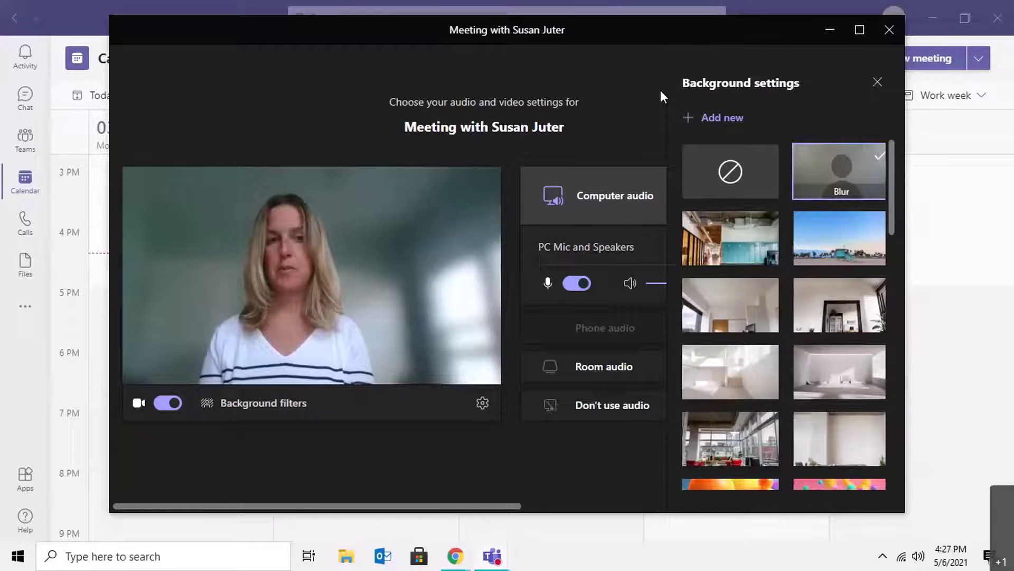
mouse_move(717, 117)
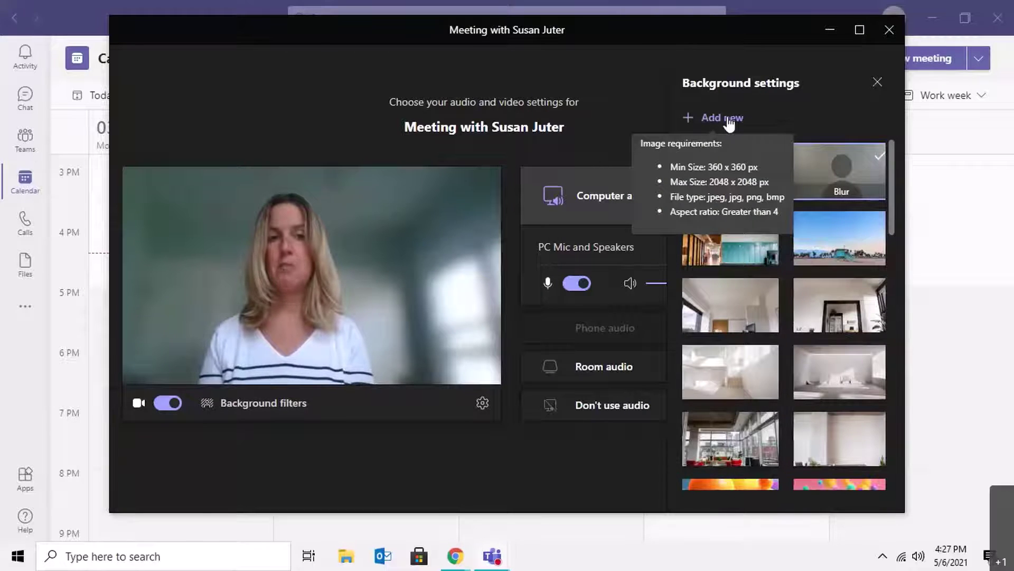
- Upload the GrandCanyon picture as a custom camera background and close the background panel
left_click(726, 118)
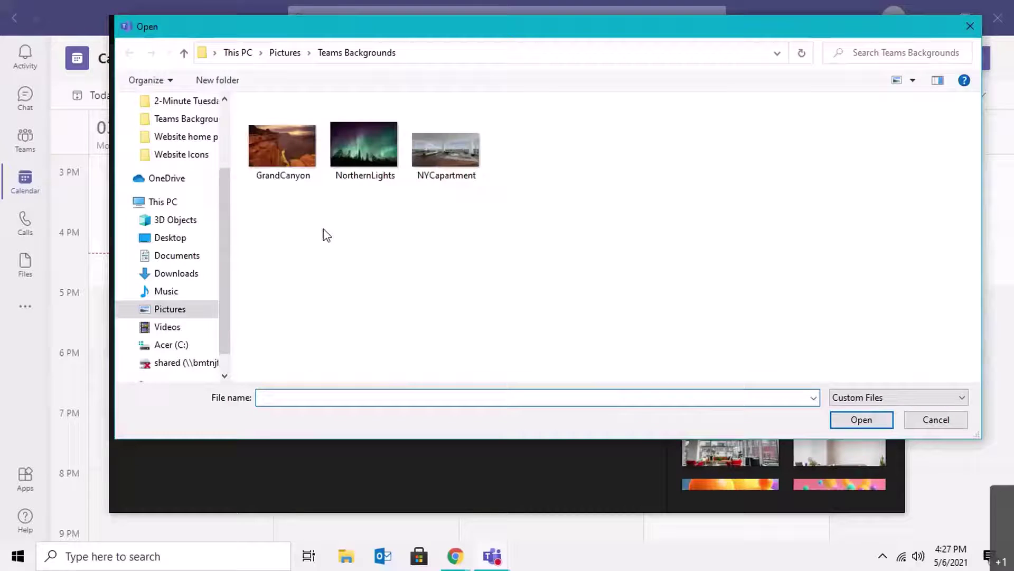
left_click(296, 161)
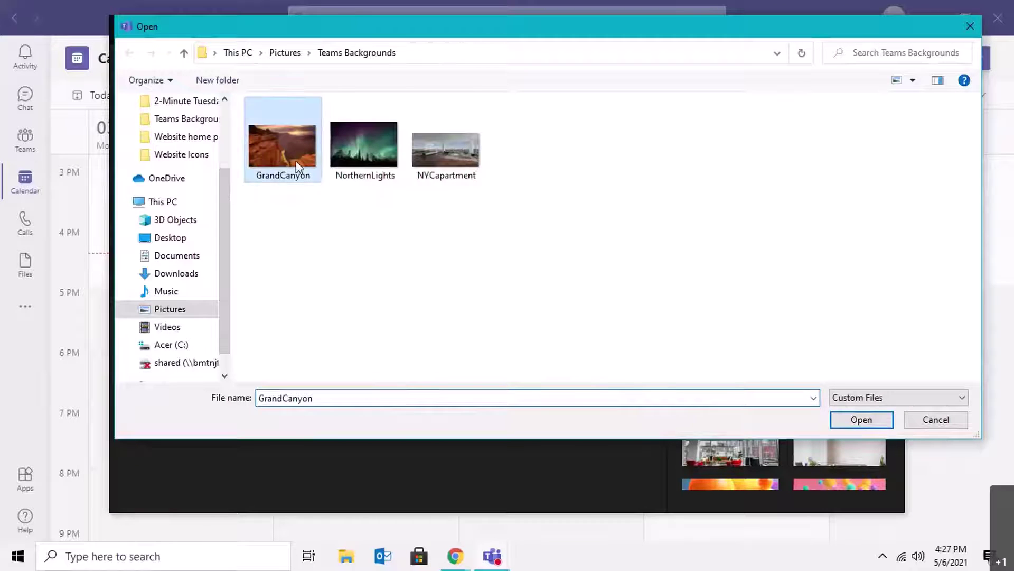
left_click(863, 419)
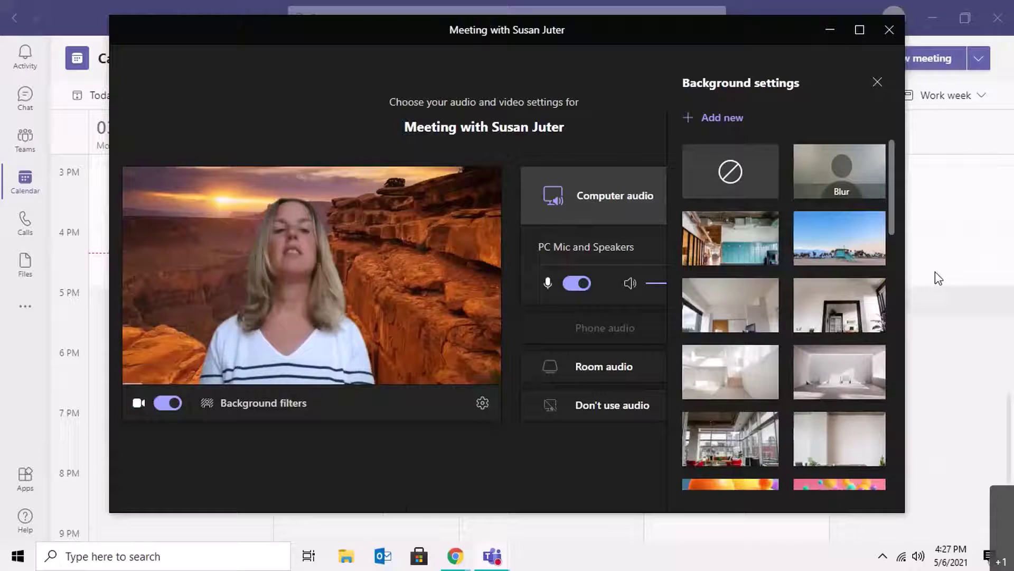
left_click(879, 86)
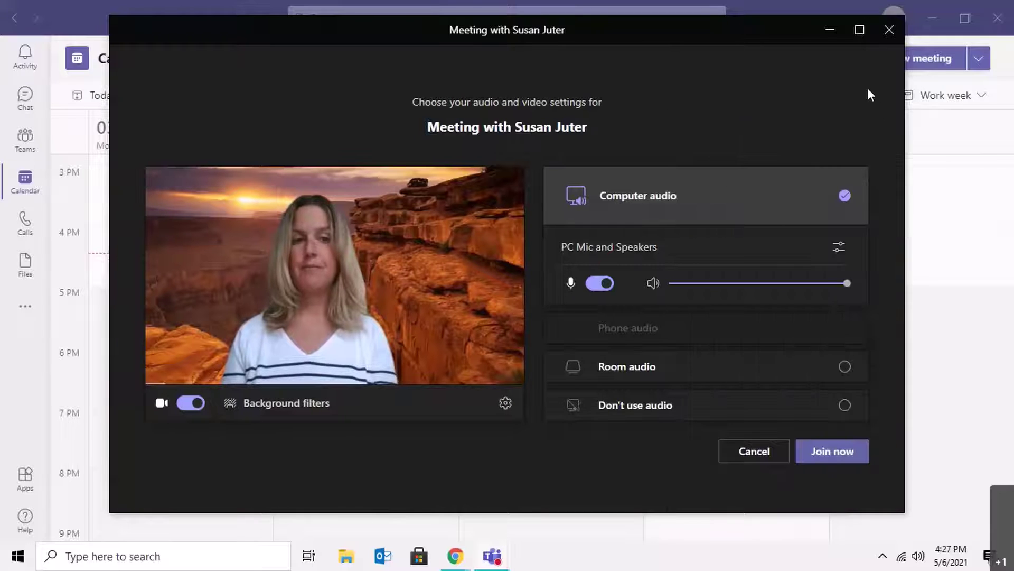
left_click(831, 460)
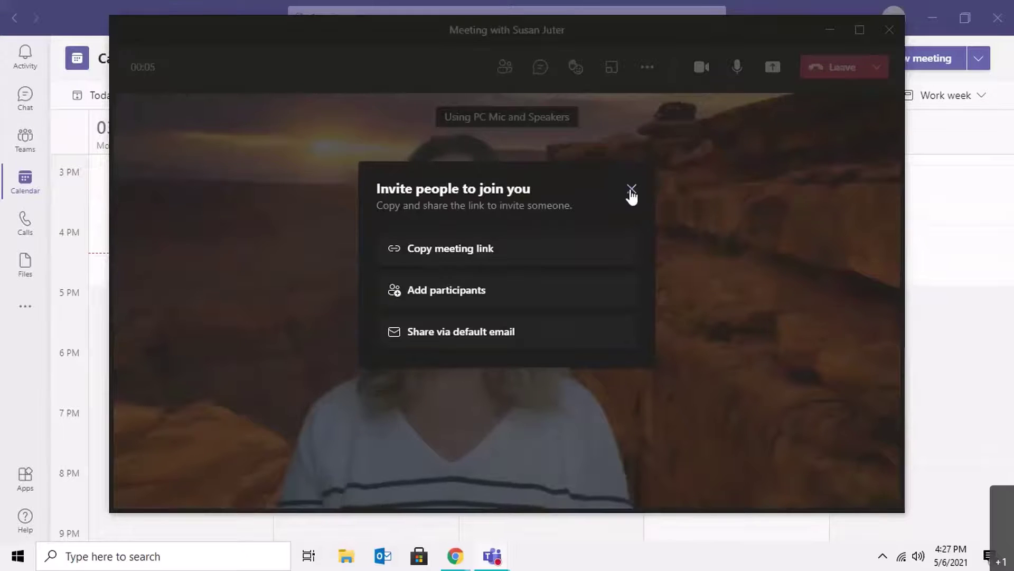
left_click(632, 192)
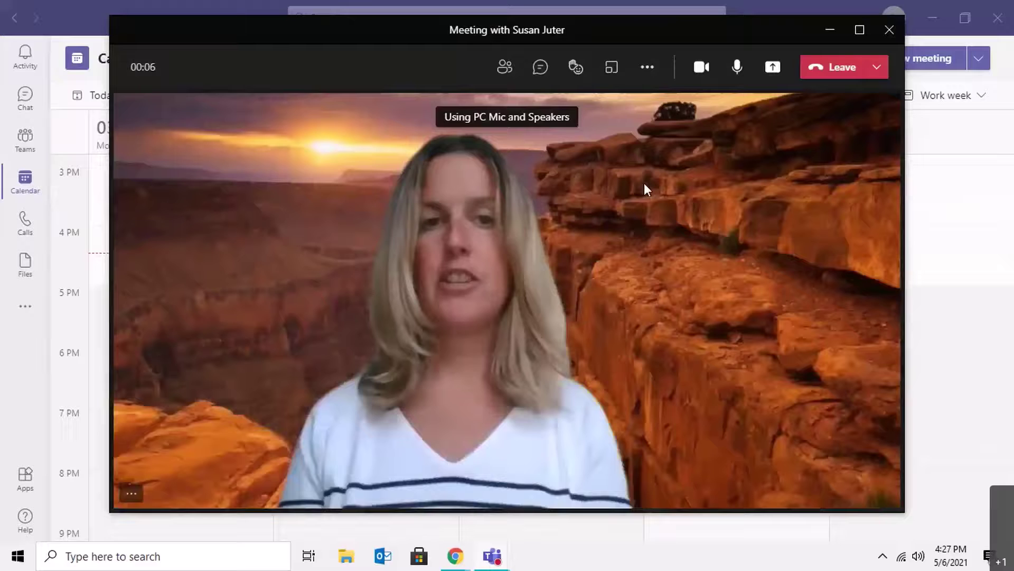
left_click(648, 72)
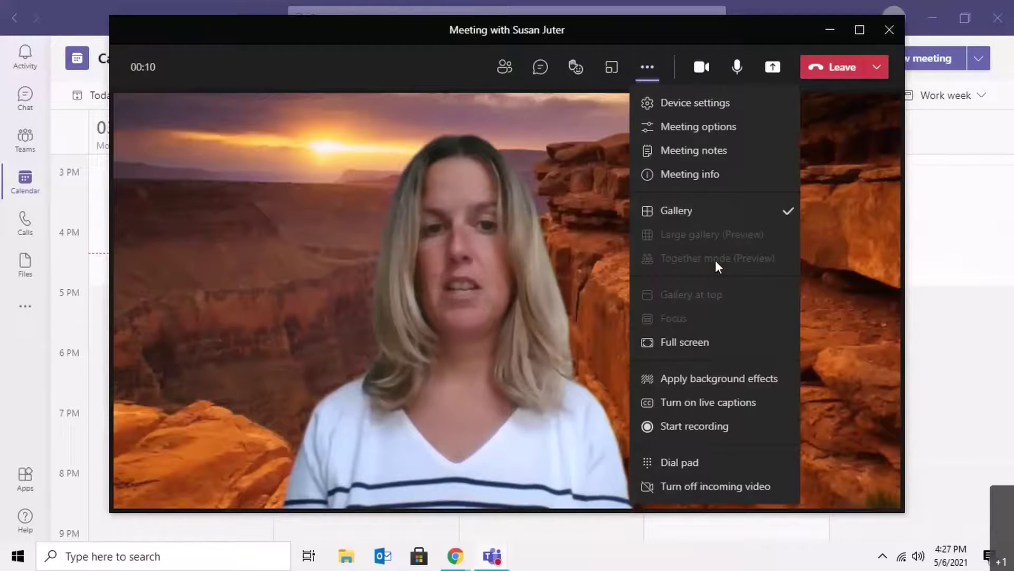
- Apply the white minimalist room background in place of the canyon during the meeting
left_click(727, 383)
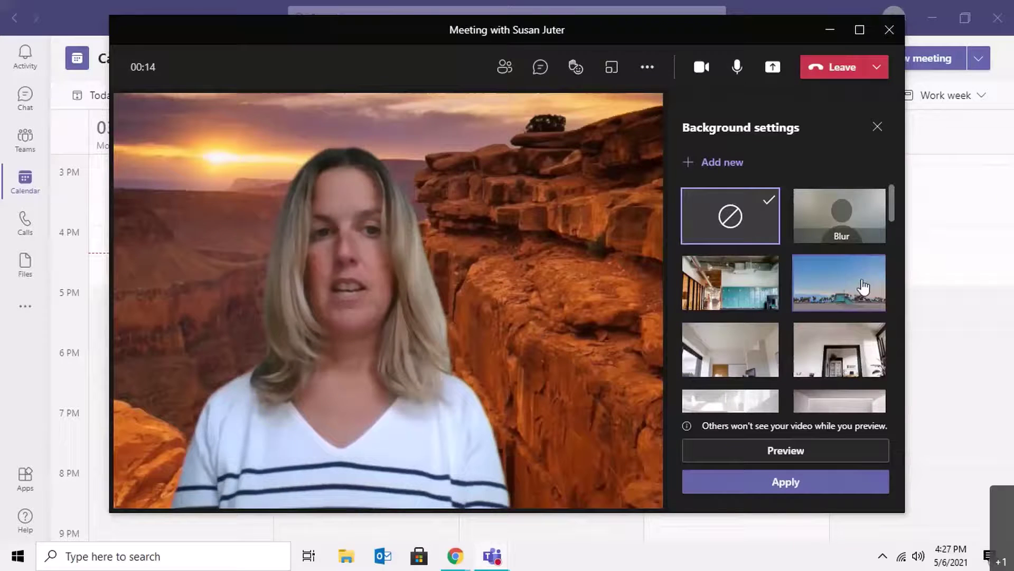
mouse_move(892, 191)
left_mouse_down()
mouse_move(894, 208)
mouse_move(892, 168)
left_mouse_up()
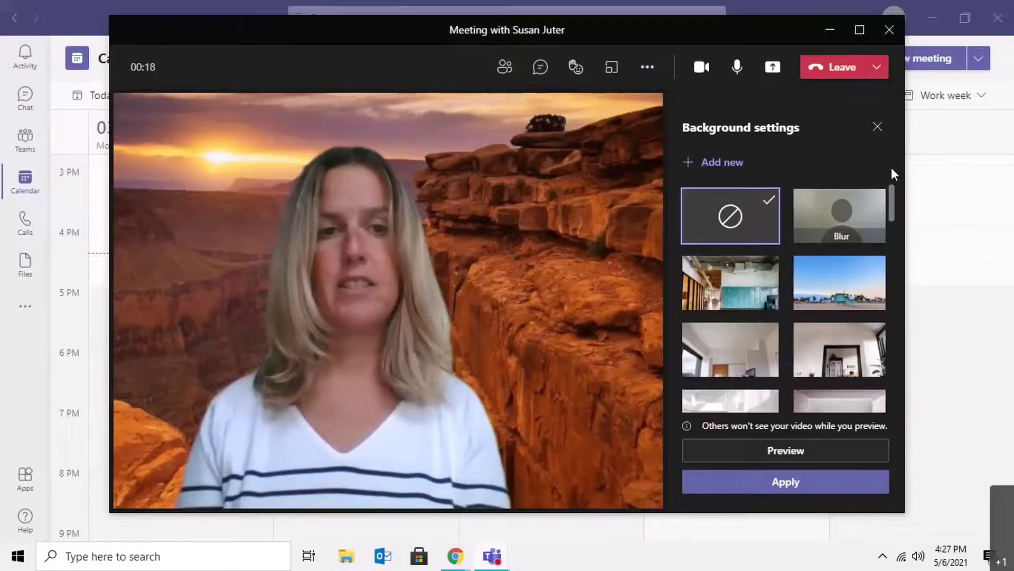
left_click(722, 357)
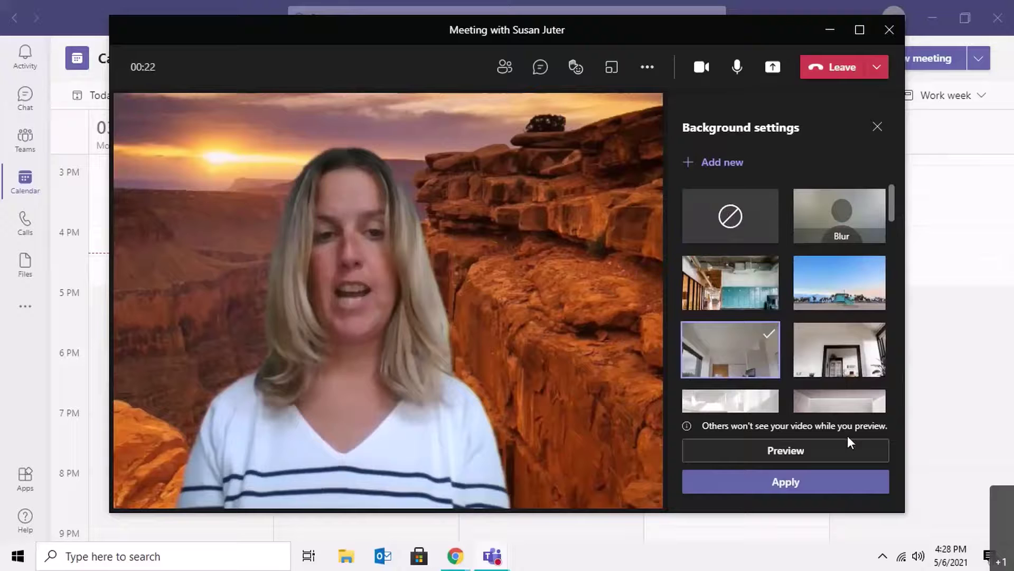
left_click(801, 485)
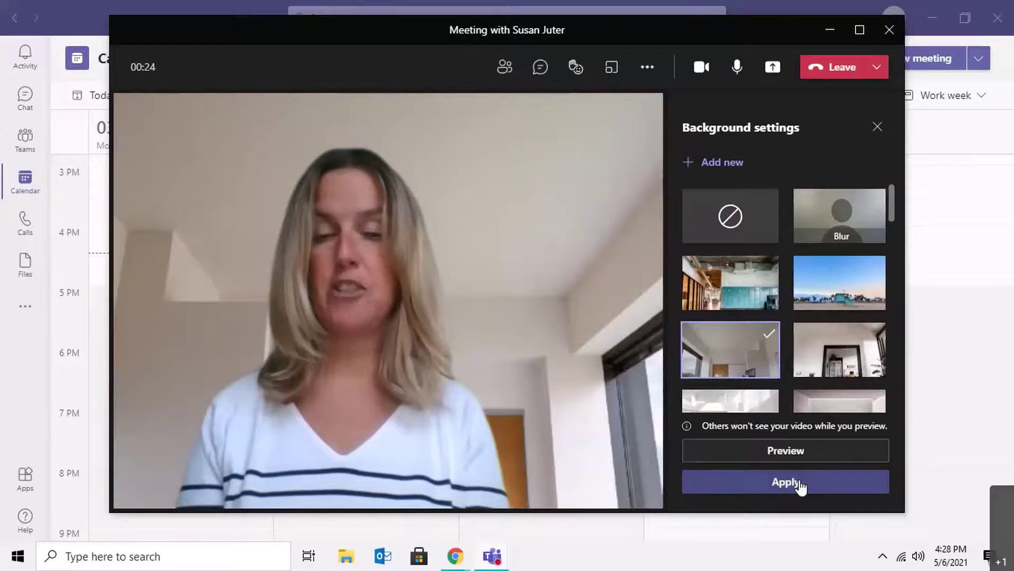
scroll(888, 205, "down", 2)
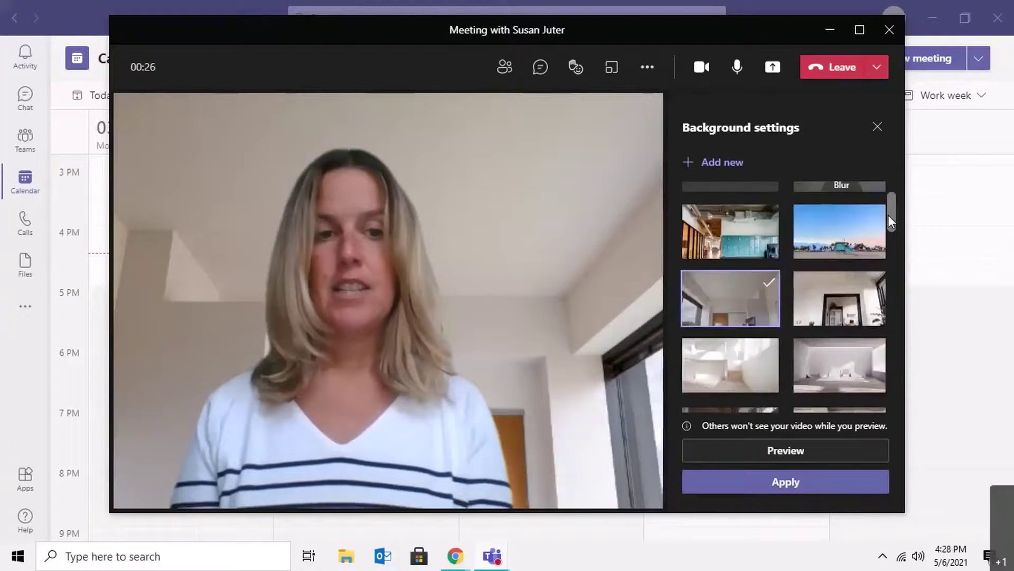
scroll(887, 214, "up", 2)
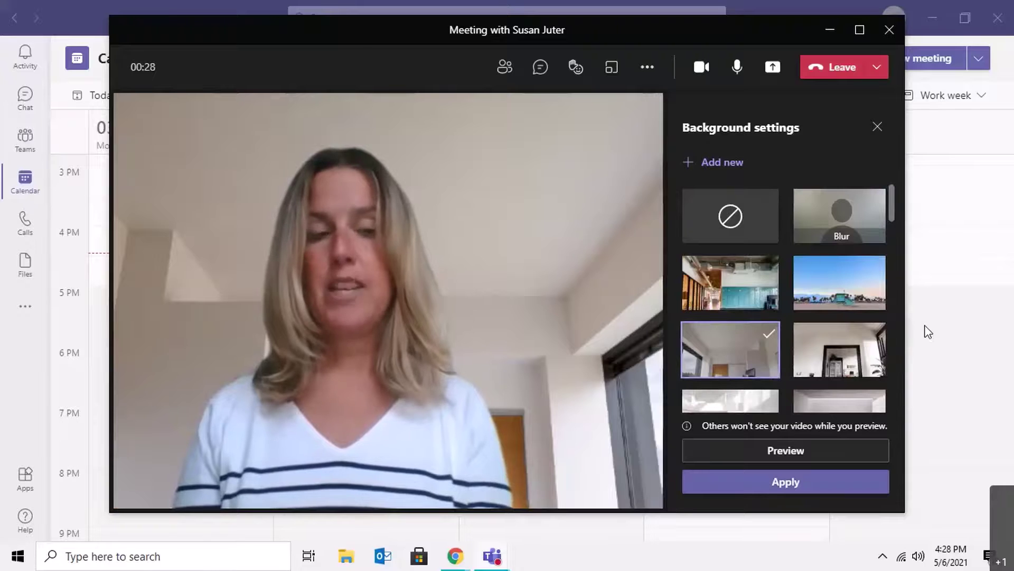